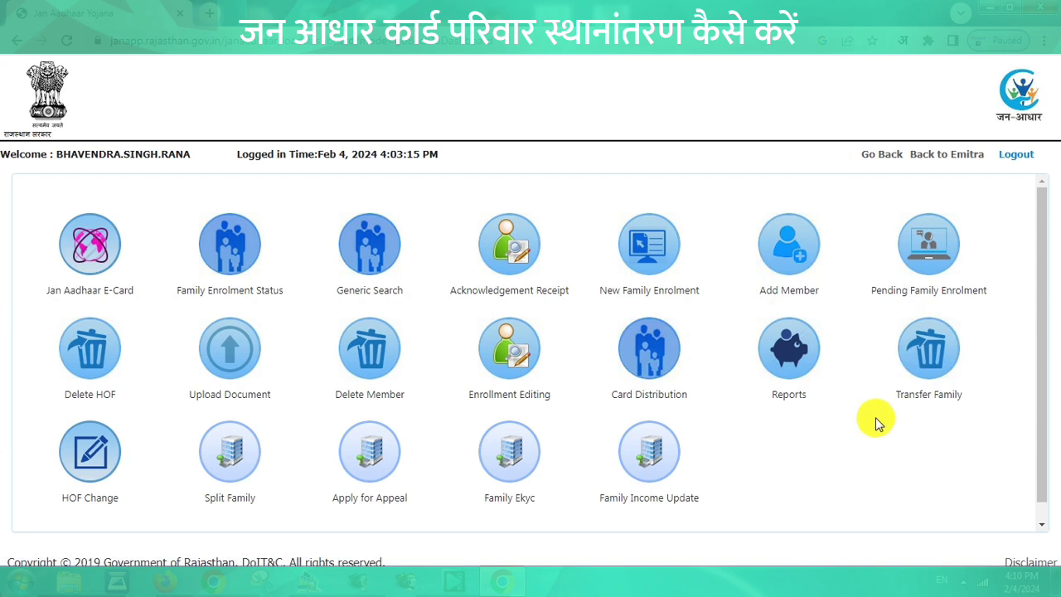
Open the family transfer service and look up the source family by its receipt or Jan Aadhaar number, proceeding to its e-KYC page
click(931, 357)
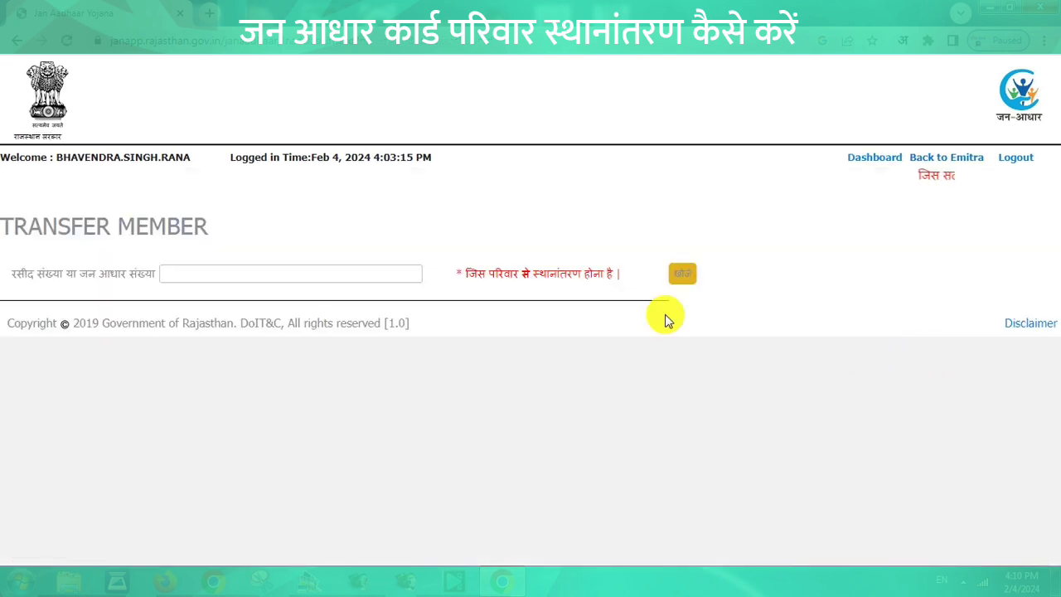
click(282, 272)
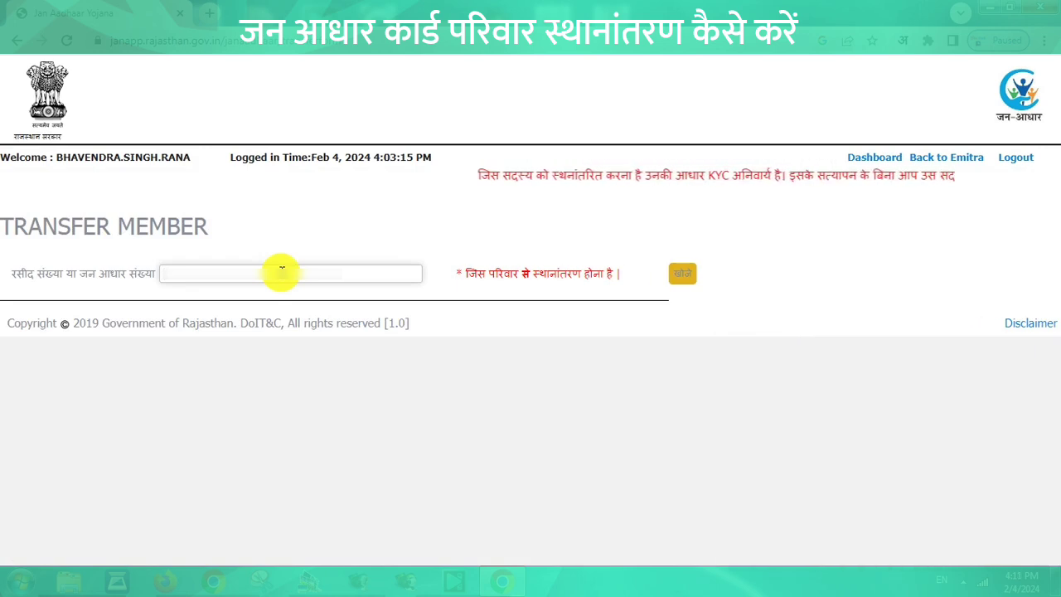
text(****)
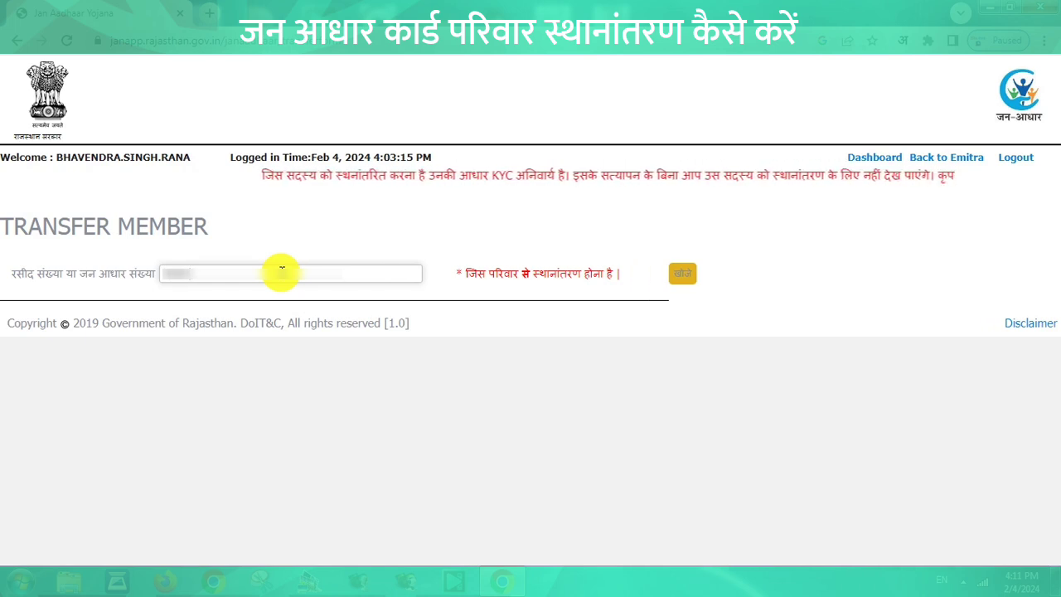
text(*******)
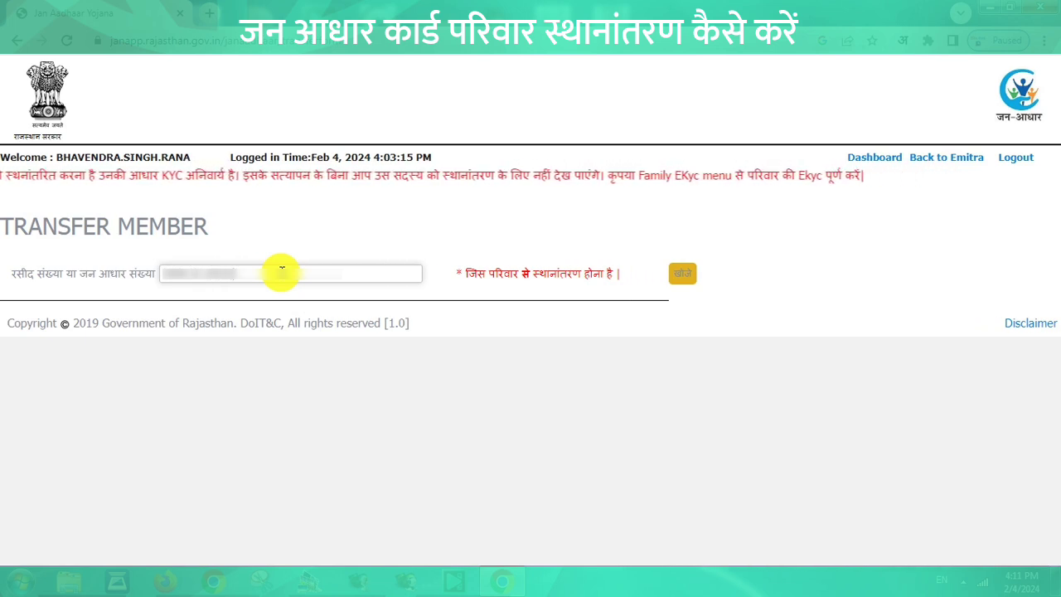
click(338, 299)
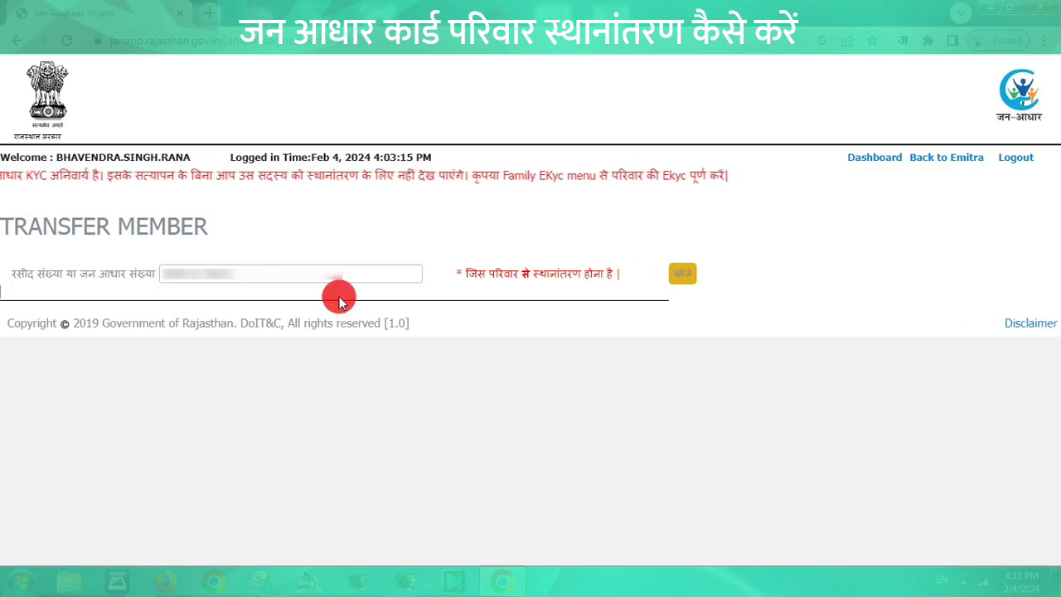
click(202, 274)
text(00)
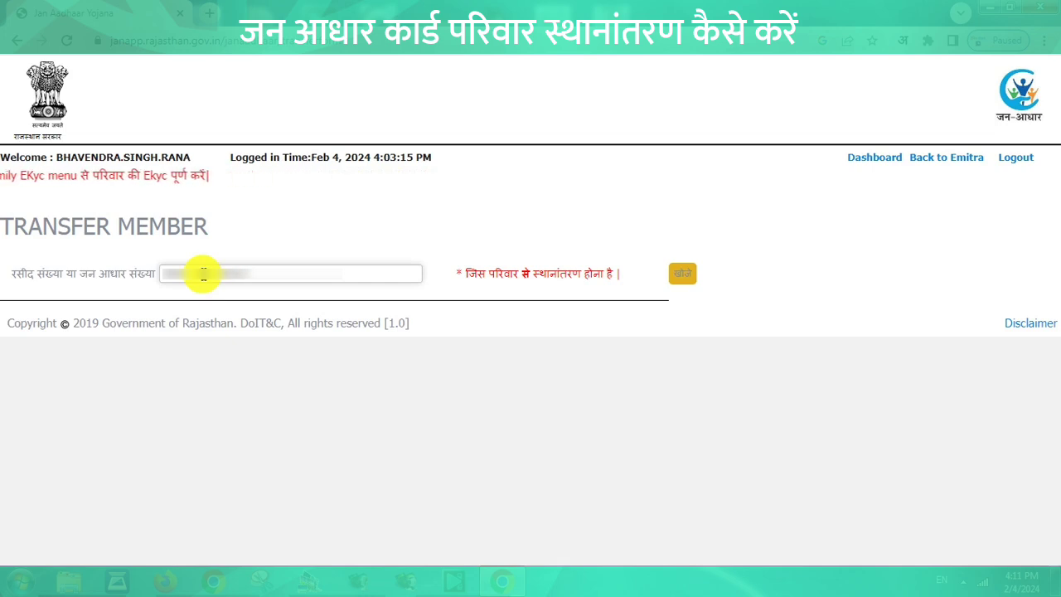
click(237, 292)
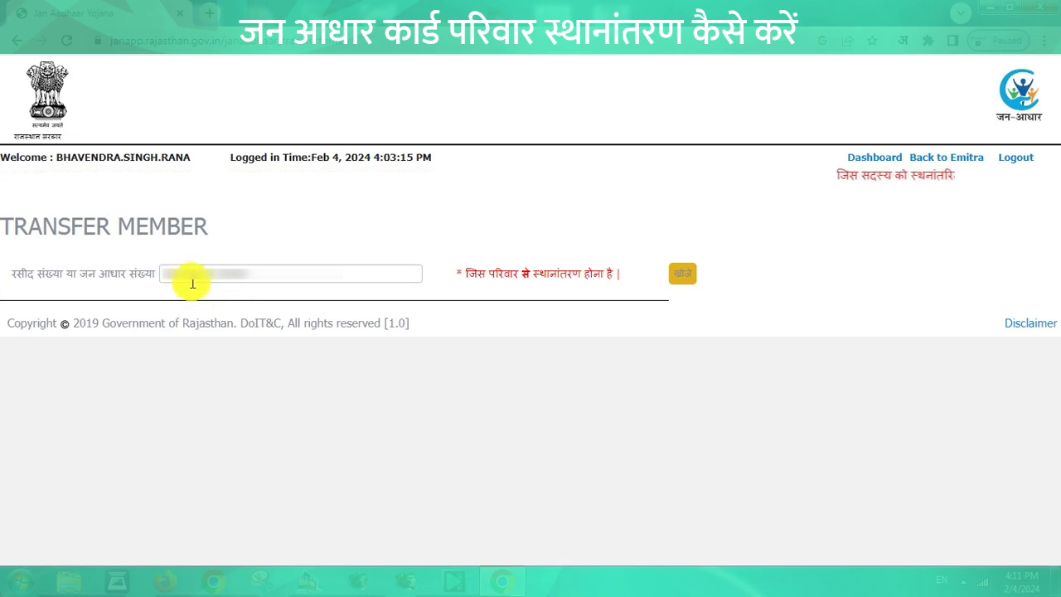
click(685, 277)
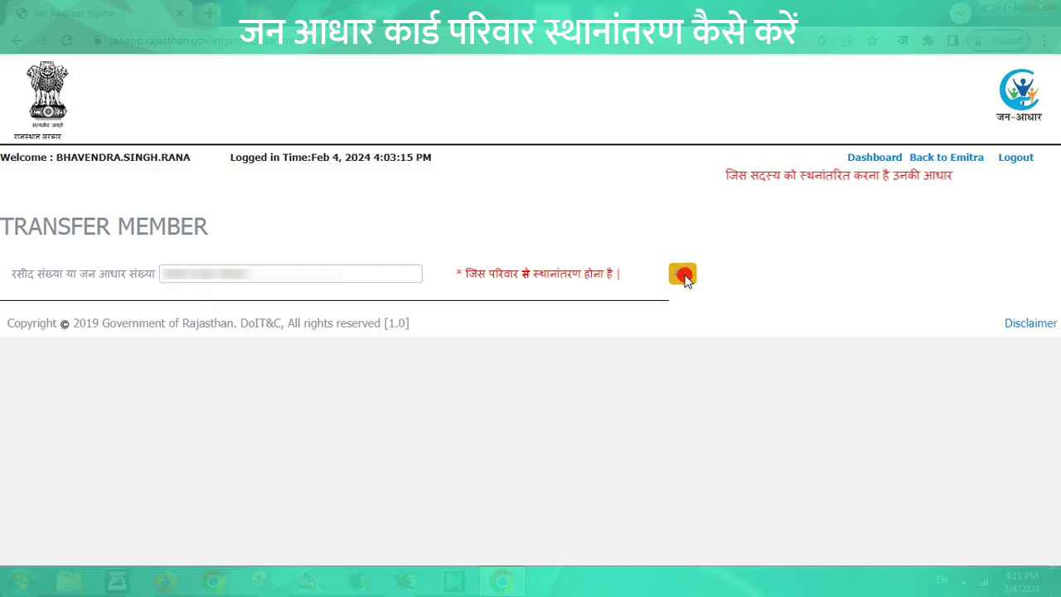
click(554, 454)
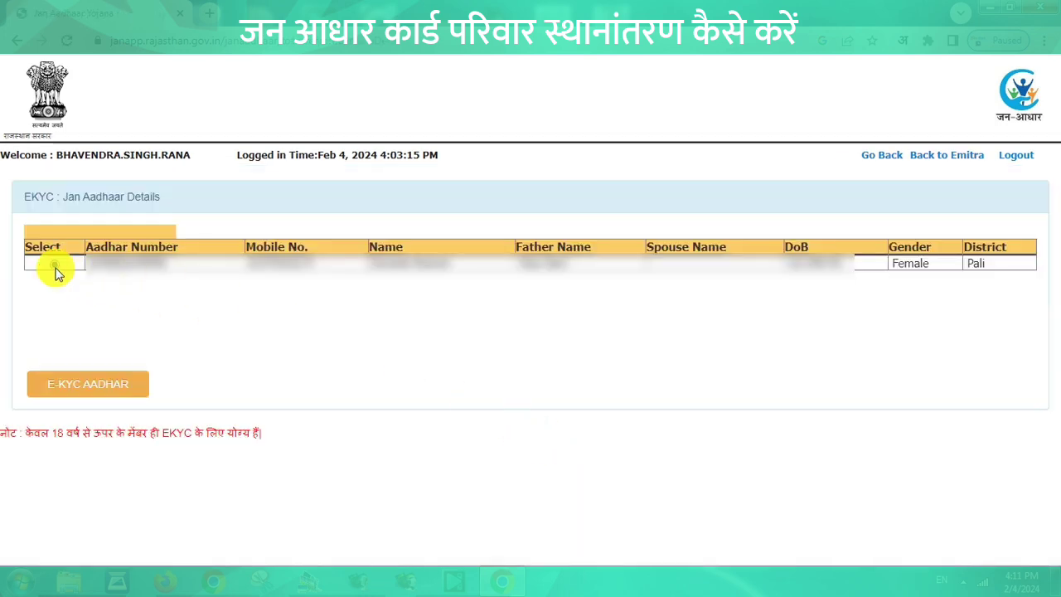
Complete Aadhaar e-KYC for the source family's listed member, giving consent, requesting the OTP and validating the code
click(54, 267)
click(96, 381)
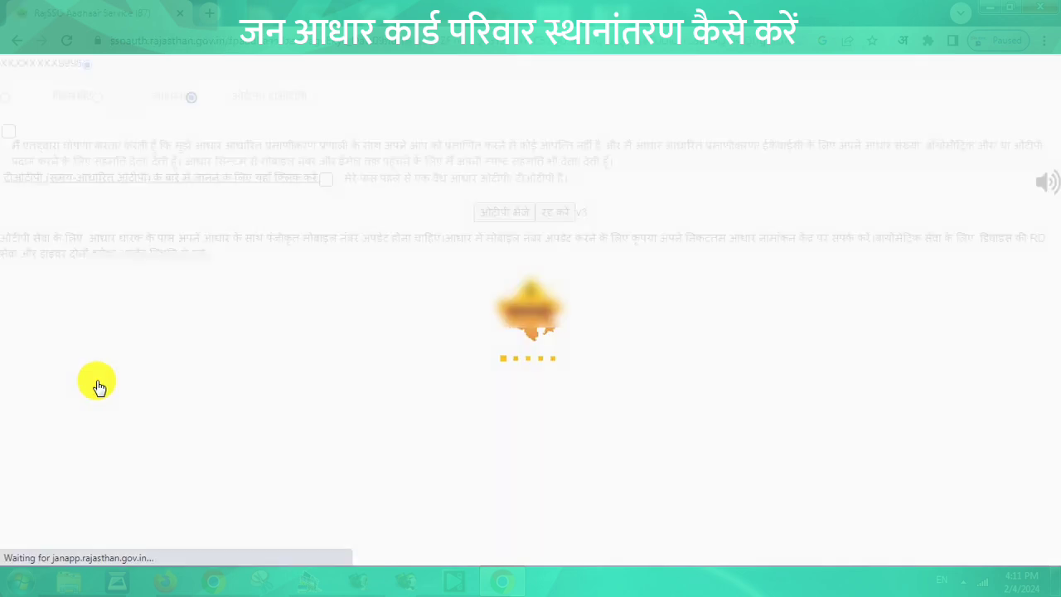
click(377, 282)
click(487, 438)
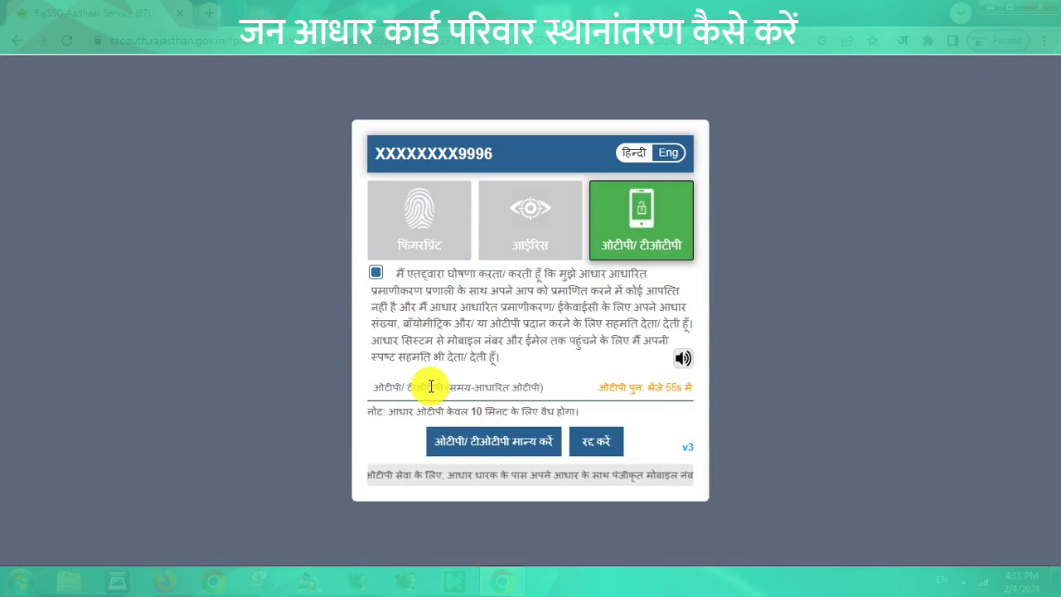
click(500, 440)
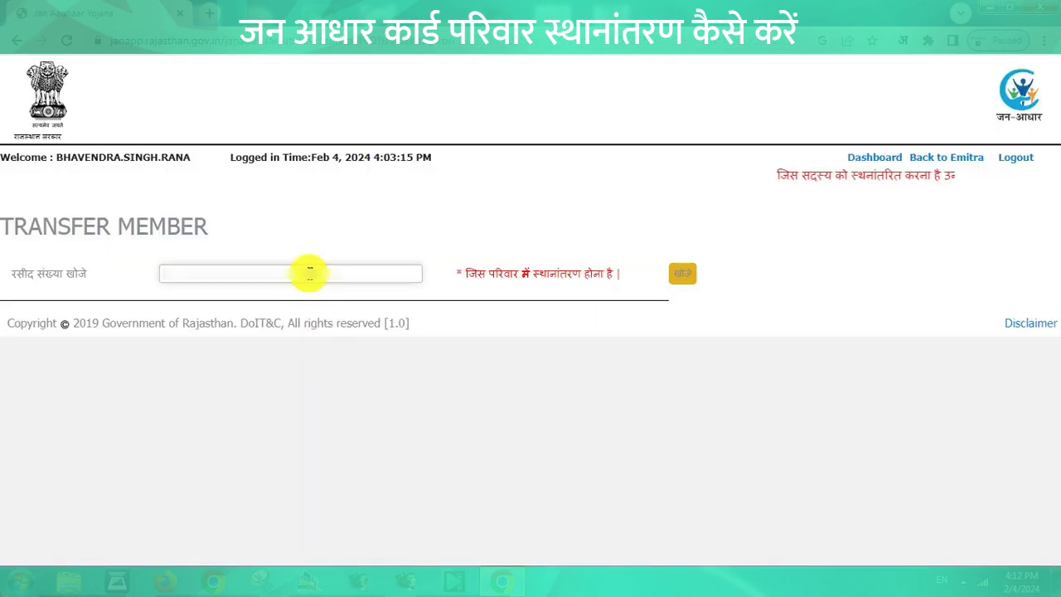
Look up the destination family by its receipt number and proceed to its e-KYC page
click(309, 272)
key(ctrl+v)
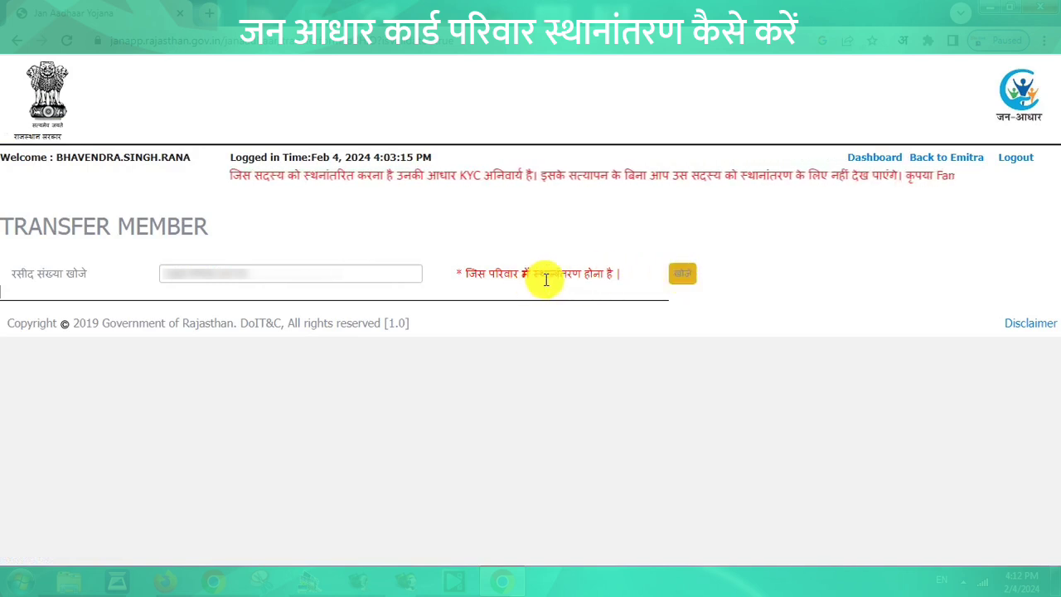
click(685, 280)
click(531, 456)
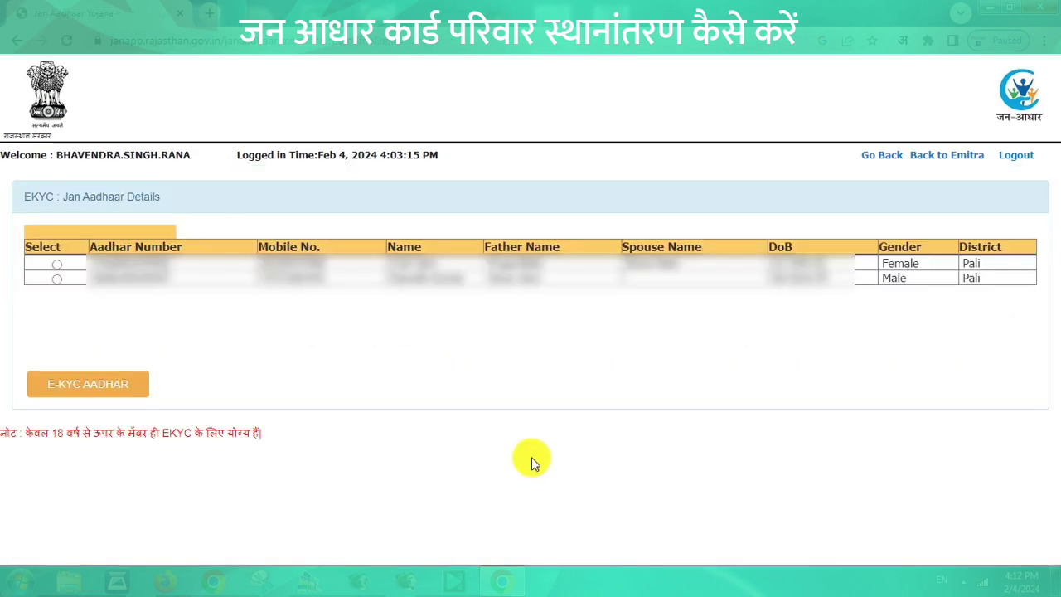
Complete Aadhaar e-KYC for the destination family's male member, giving consent, requesting the OTP, and entering and validating the code
click(59, 278)
click(108, 386)
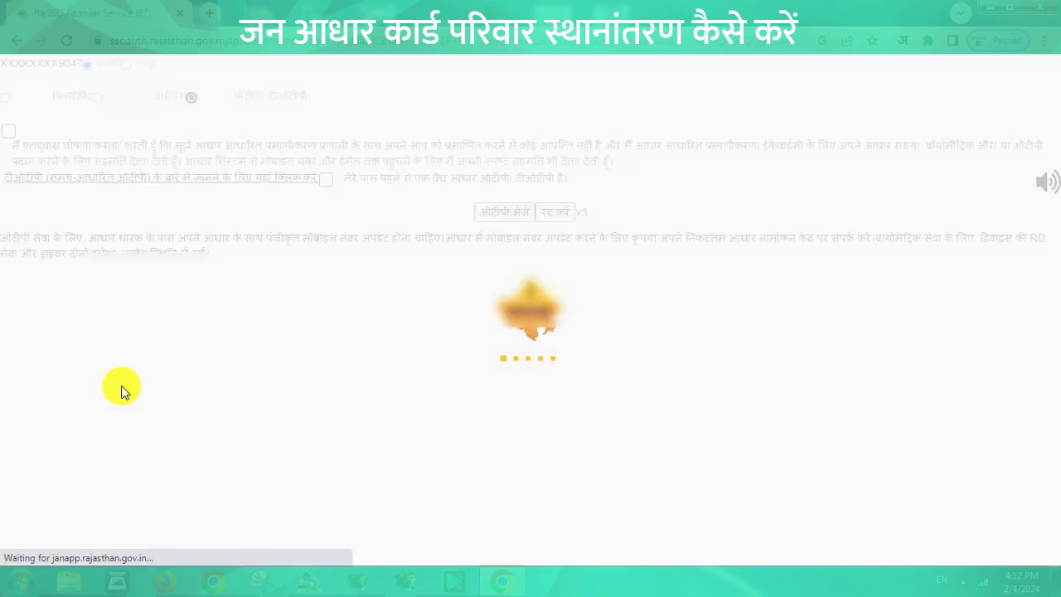
click(377, 282)
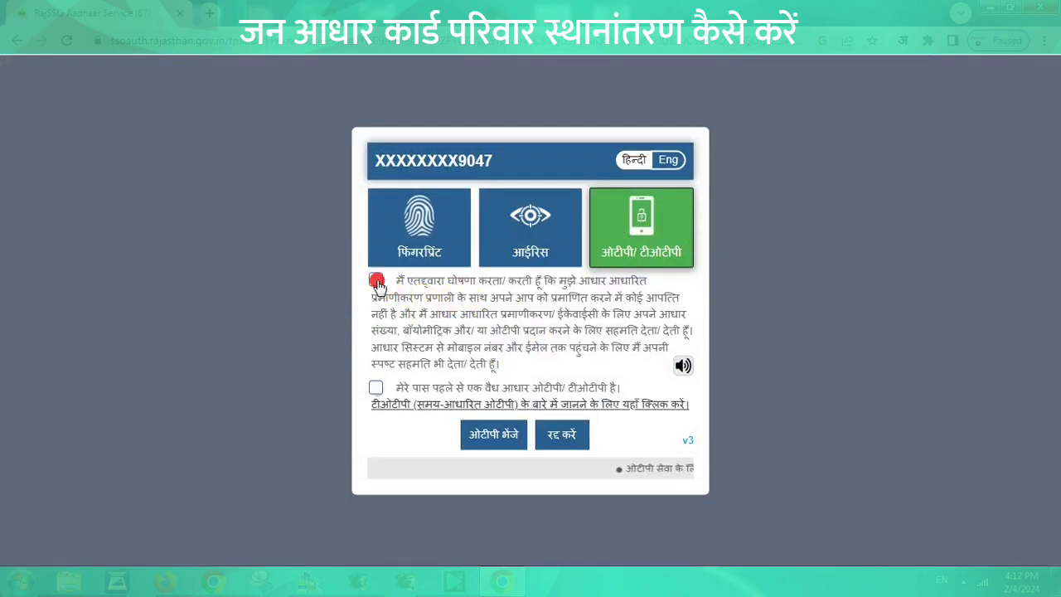
click(501, 441)
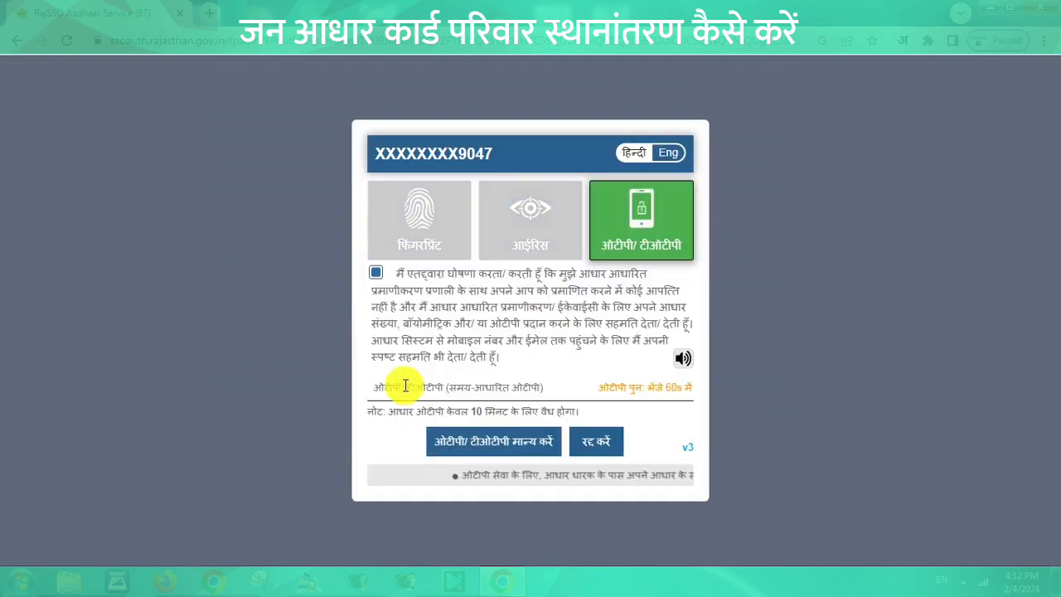
text(******)
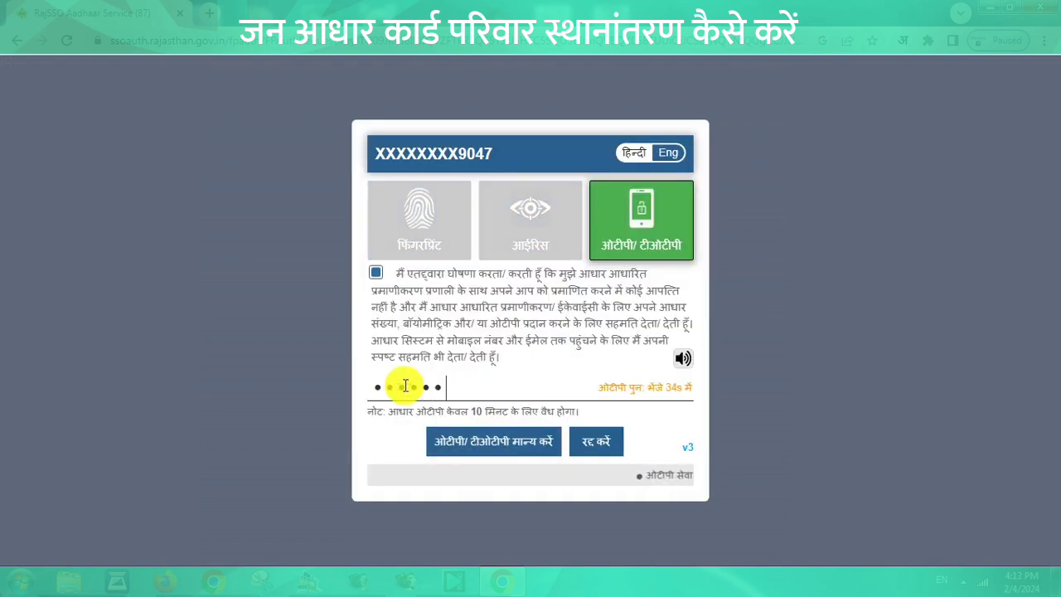
click(486, 439)
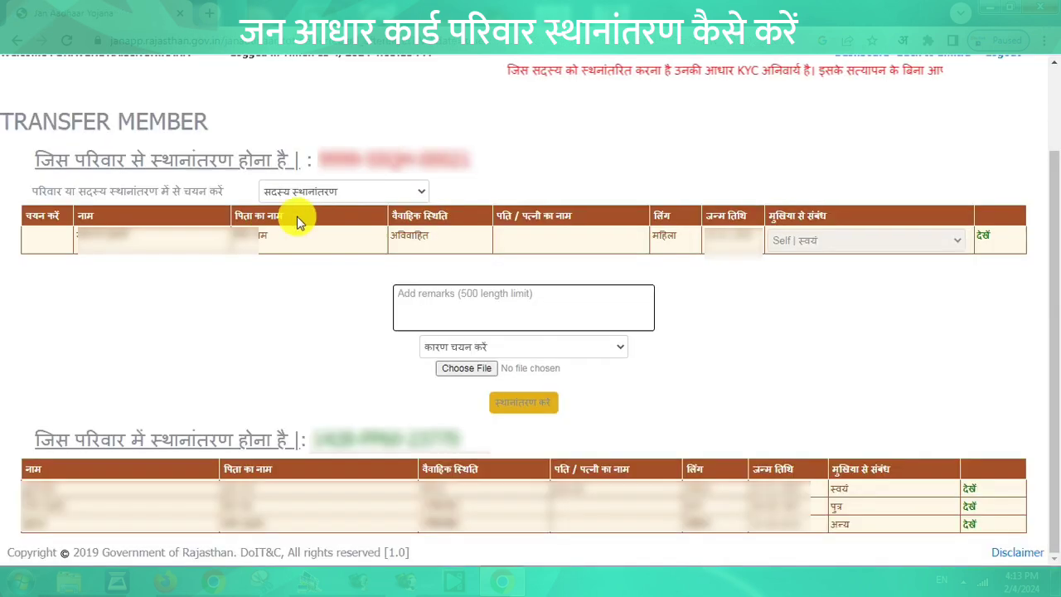
Set the transfer type to परिवार स्थानांतरण and the member's relation to the head to Son-in-law / Daughter-in-law
click(337, 192)
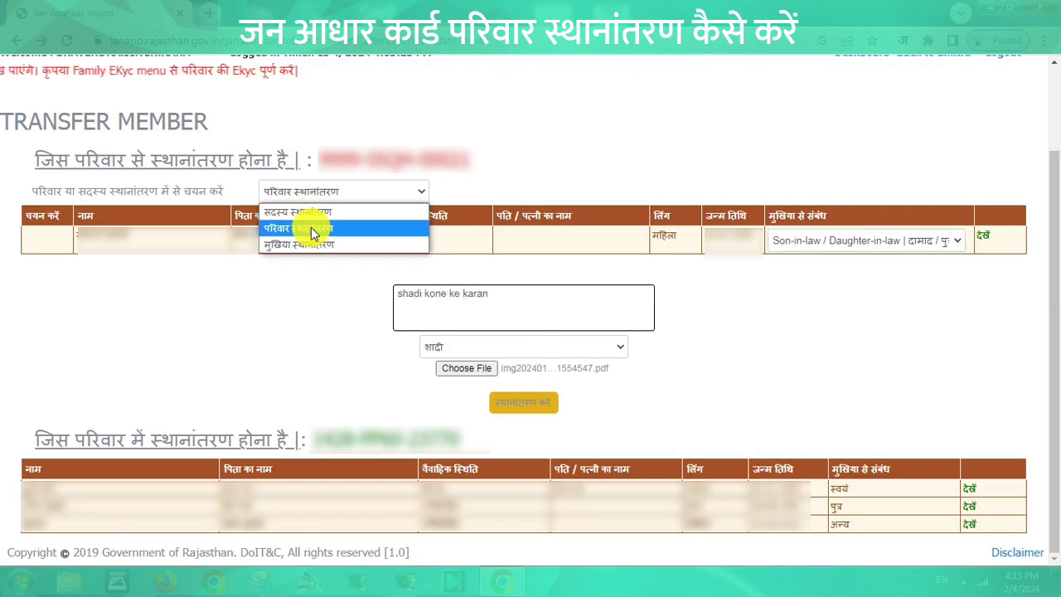
click(309, 229)
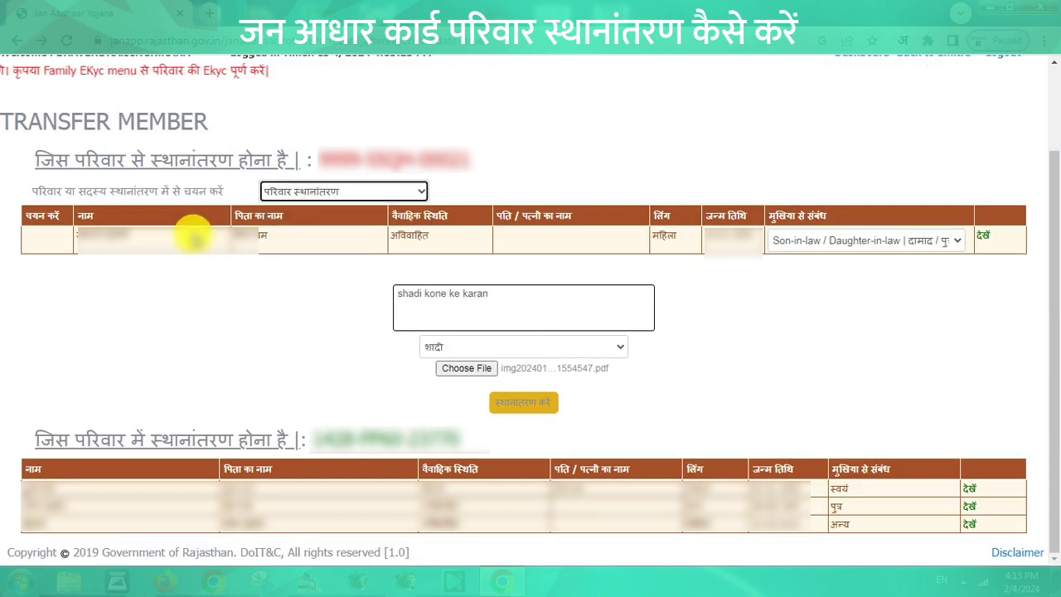
click(815, 244)
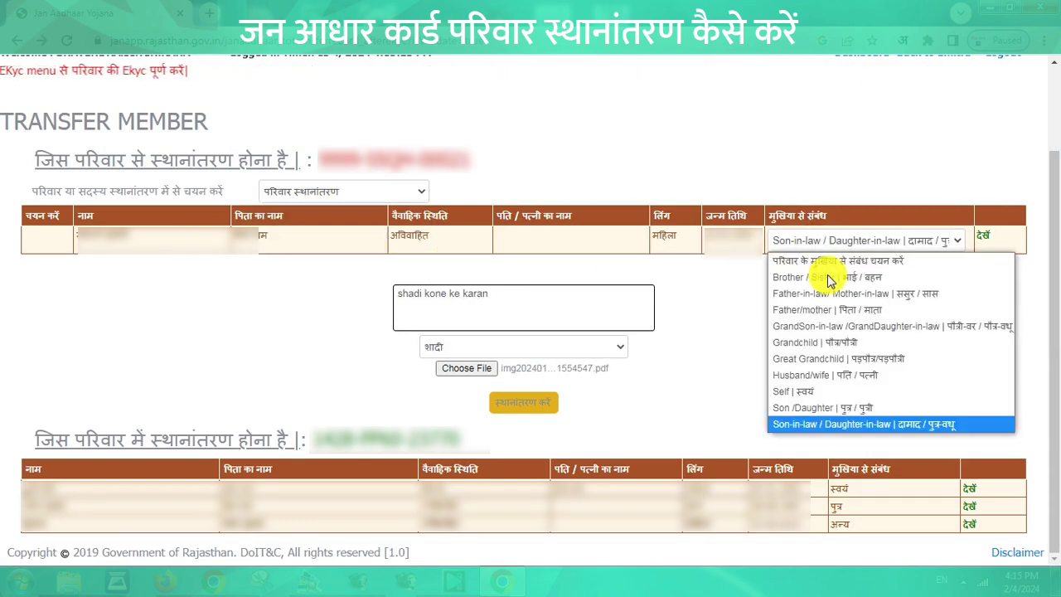
click(868, 425)
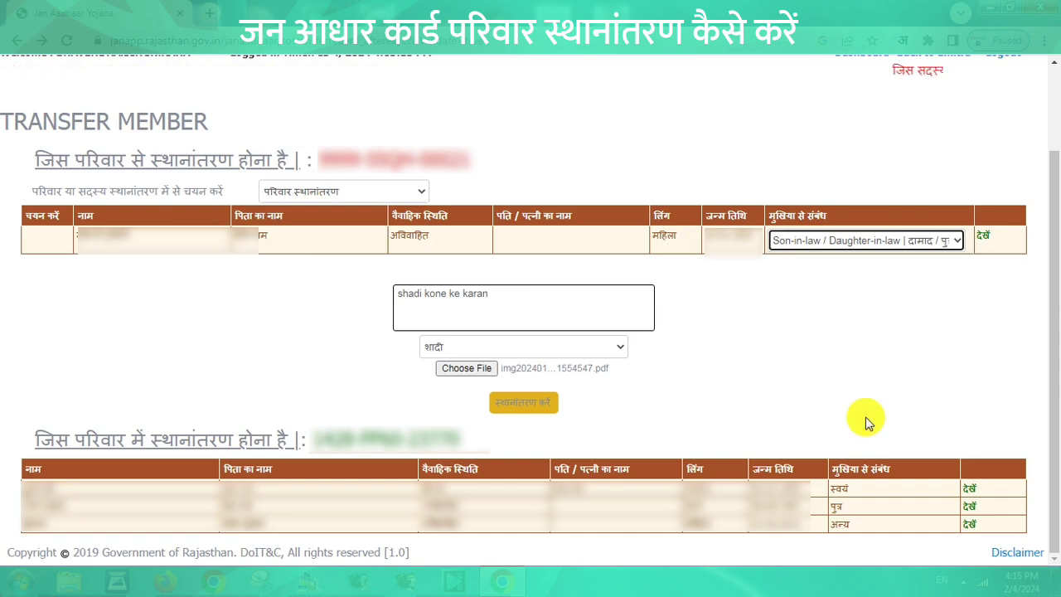
click(819, 292)
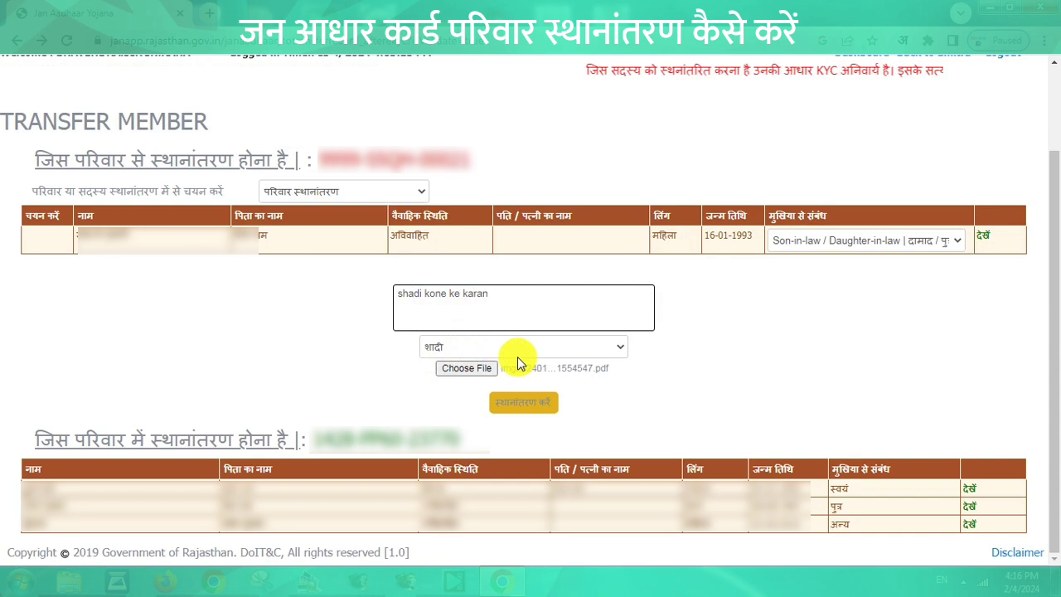
Attach the supporting PDF document from the Pictures library to the transfer request
click(481, 370)
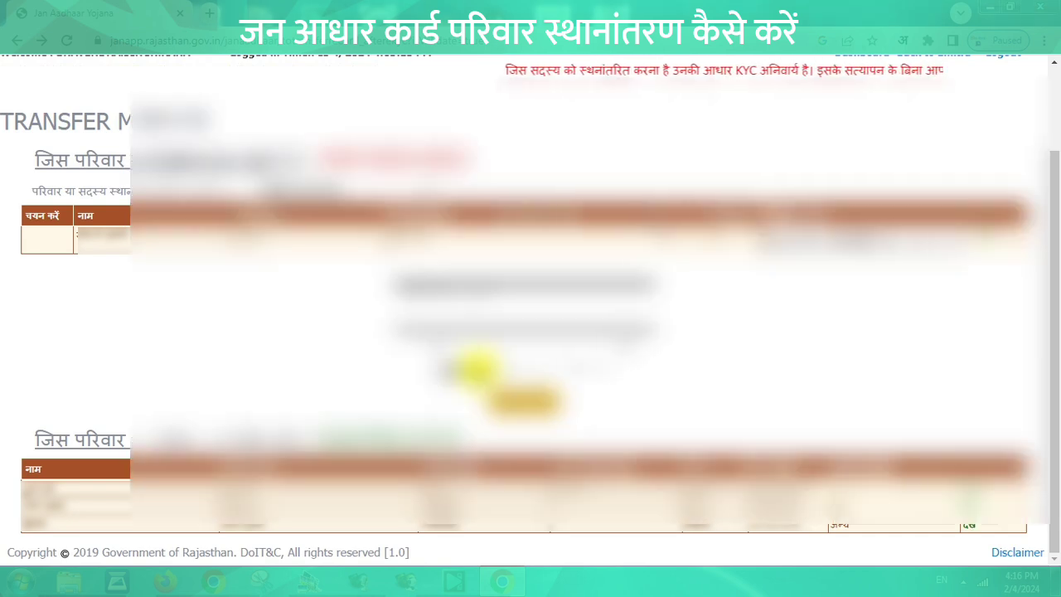
drag(1046, 141, 1057, 181)
scroll(1056, 181, down, 5)
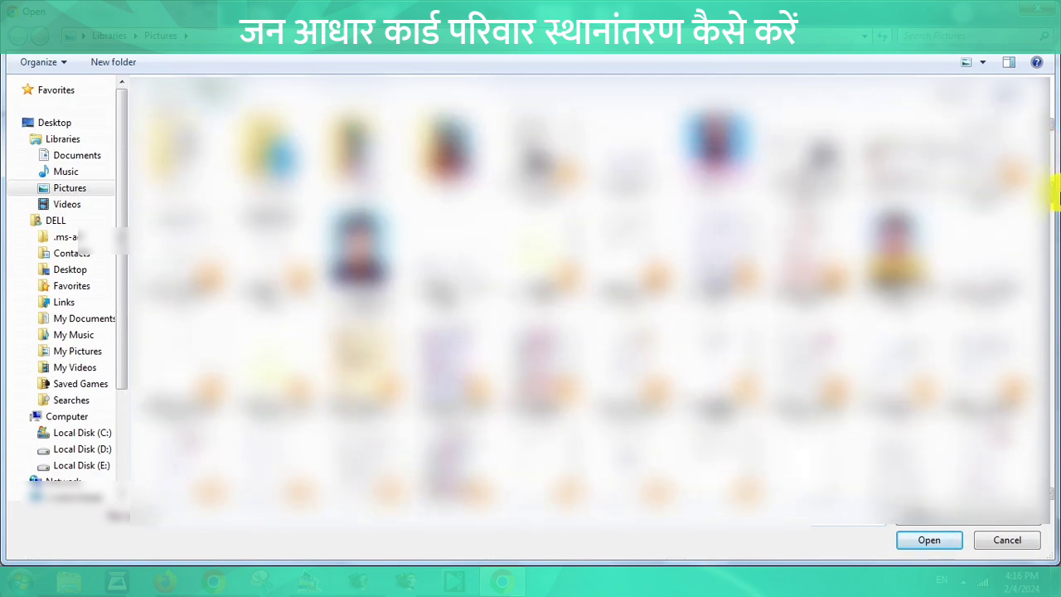
double_click(549, 159)
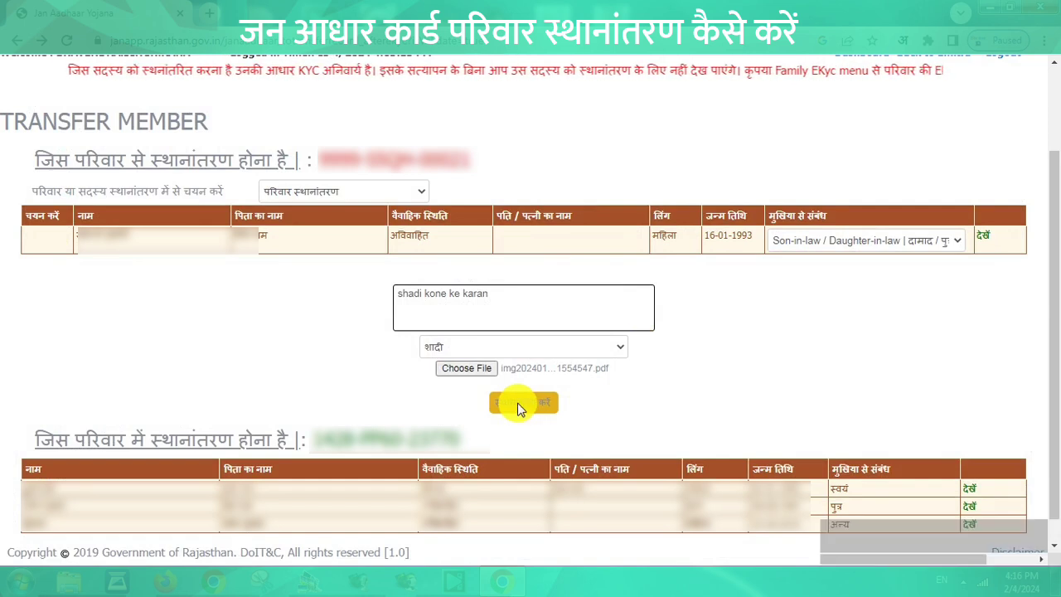
Submit the family transfer request and acknowledge the resulting alert
click(520, 405)
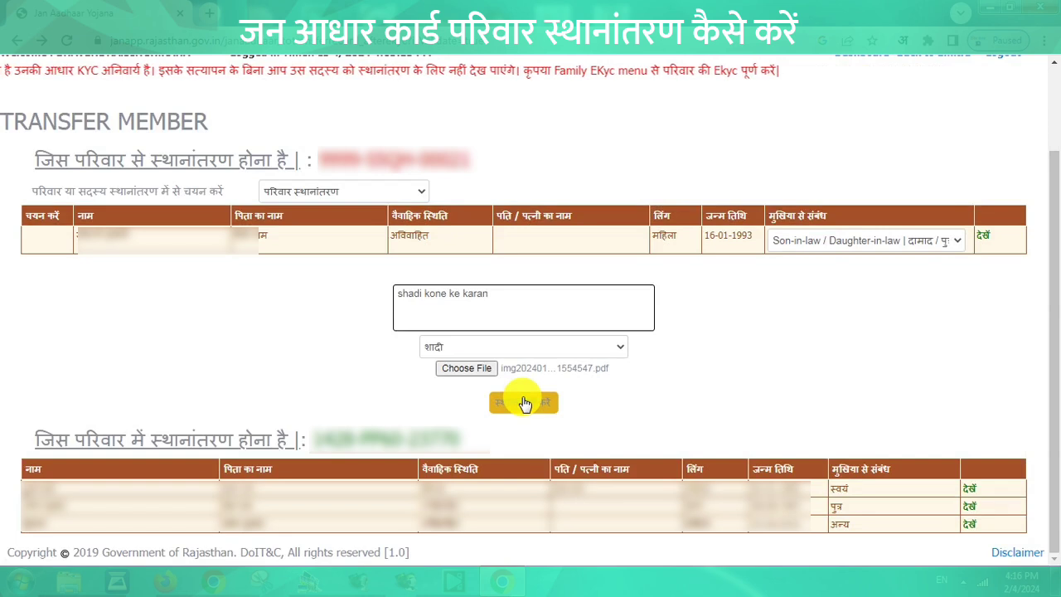
click(524, 404)
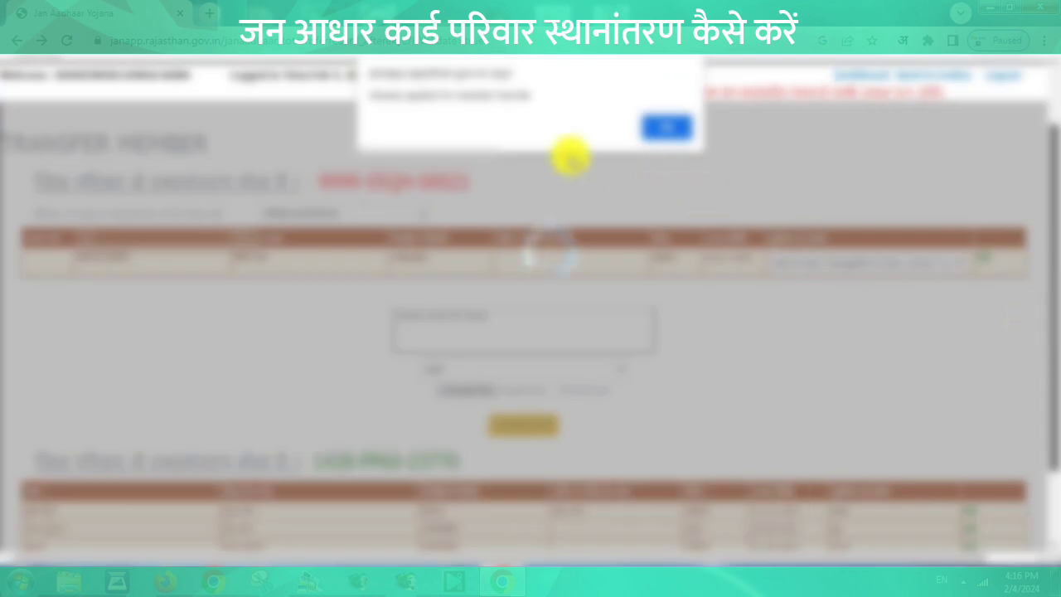
click(667, 126)
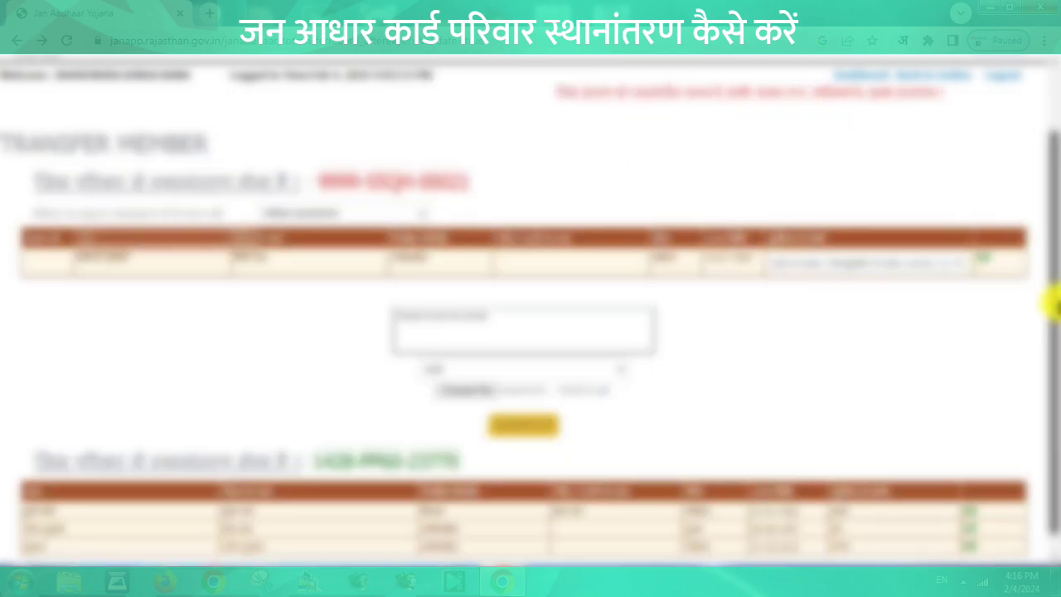
scroll(1049, 301, down, 1)
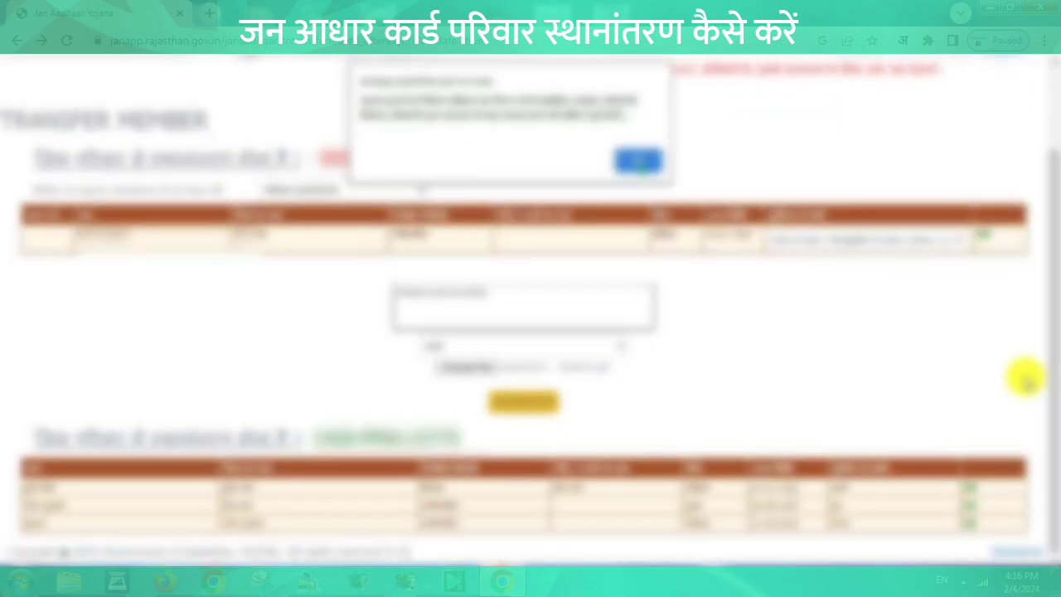